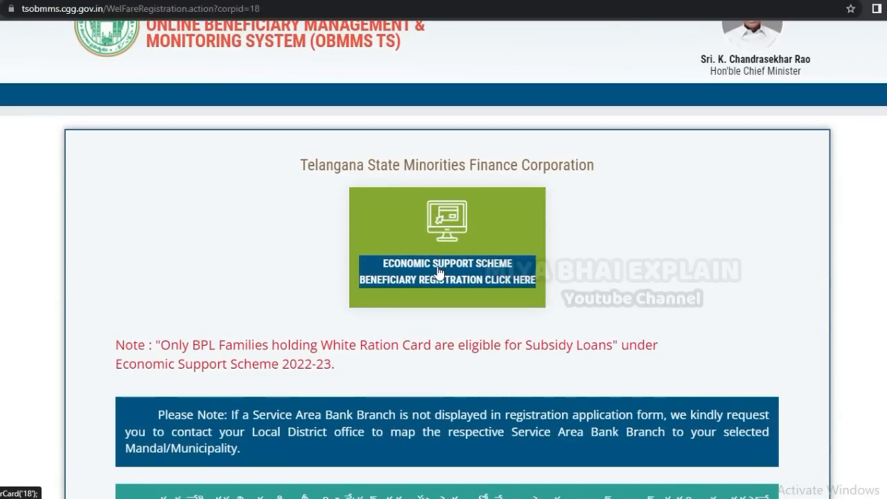
- Open the Economic Support Scheme registration form and enter the applicant's name as per Aadhaar
{"action": "left_click", "coordinate": [436, 270]}
{"action": "scroll", "coordinate": [437, 218], "scroll_direction": "down", "scroll_amount": 2}
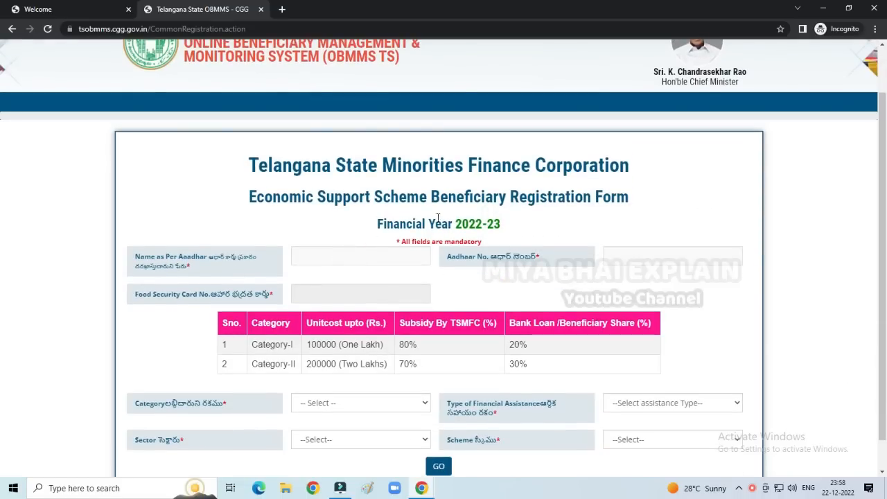
{"action": "scroll", "coordinate": [437, 218], "scroll_direction": "down", "scroll_amount": 1}
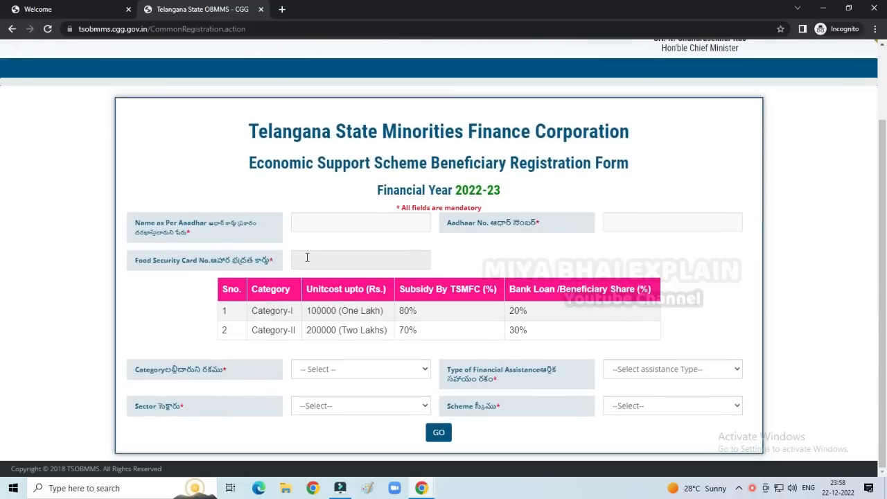
{"action": "left_click", "coordinate": [312, 224]}
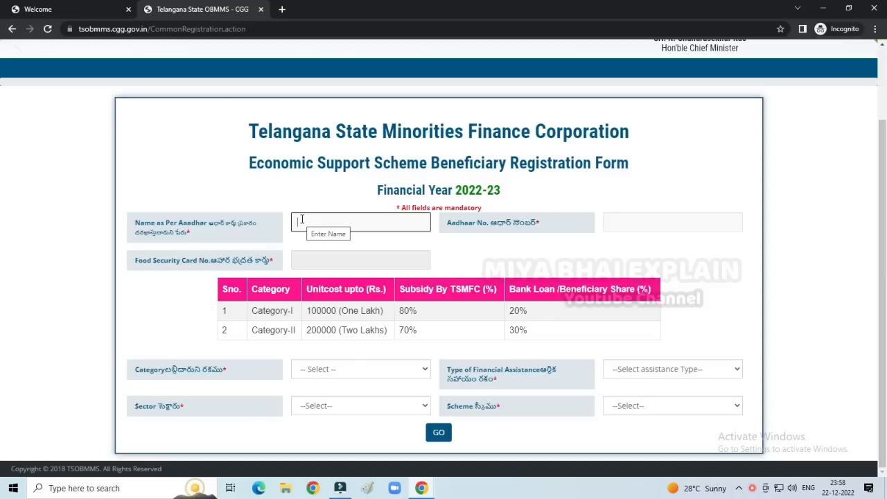
{"action": "type", "text": "Syed"}
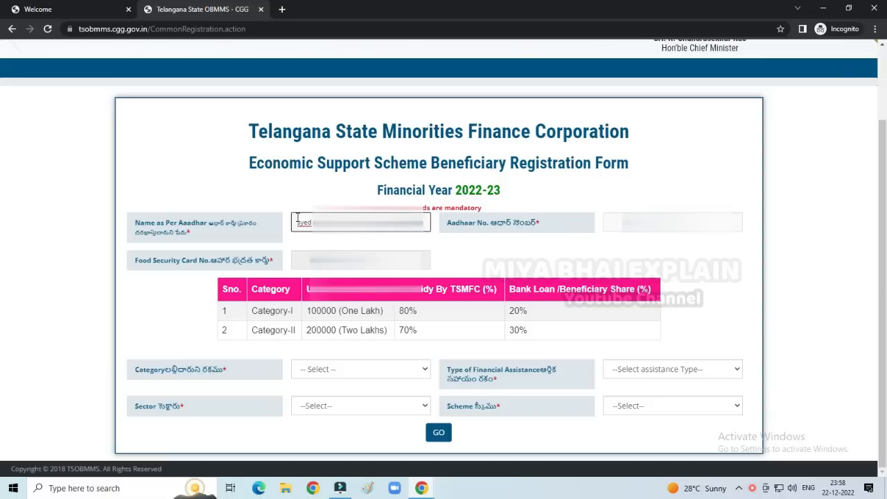
- Paste the applicant's Aadhaar number and fill in the food security card number
{"action": "key", "text": "Tab"}
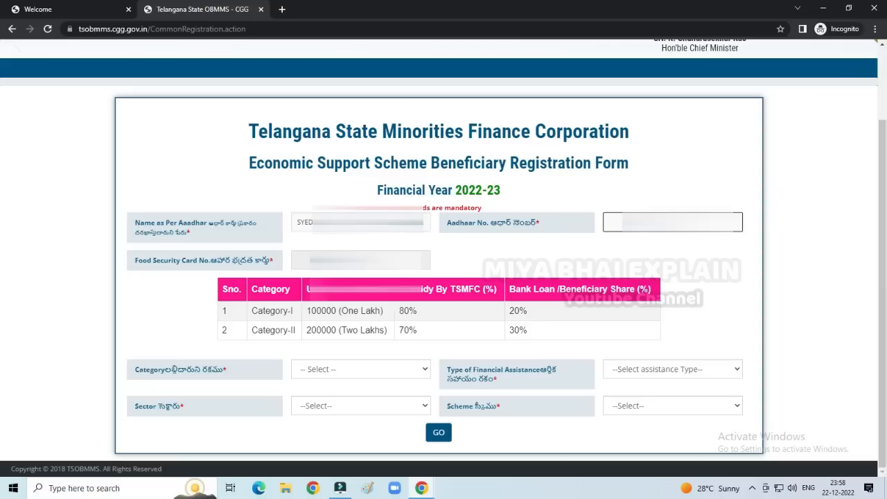
{"action": "key", "text": "ctrl+v"}
{"action": "key", "text": "Tab"}
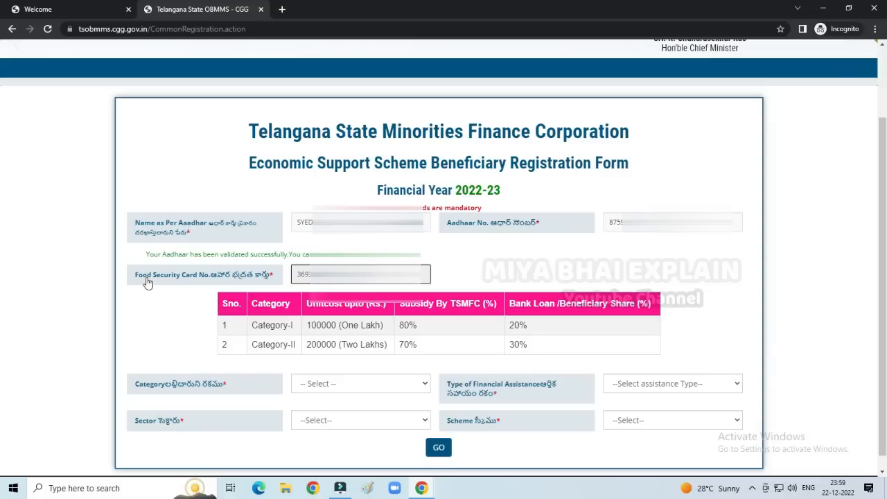
{"action": "double_click", "coordinate": [305, 273]}
{"action": "scroll", "coordinate": [196, 421], "scroll_direction": "down", "scroll_amount": 1}
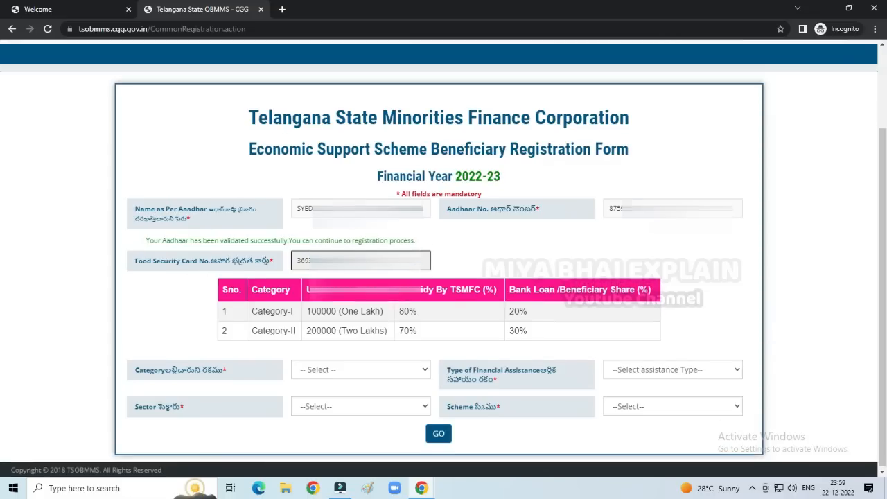
{"action": "left_click", "coordinate": [361, 371]}
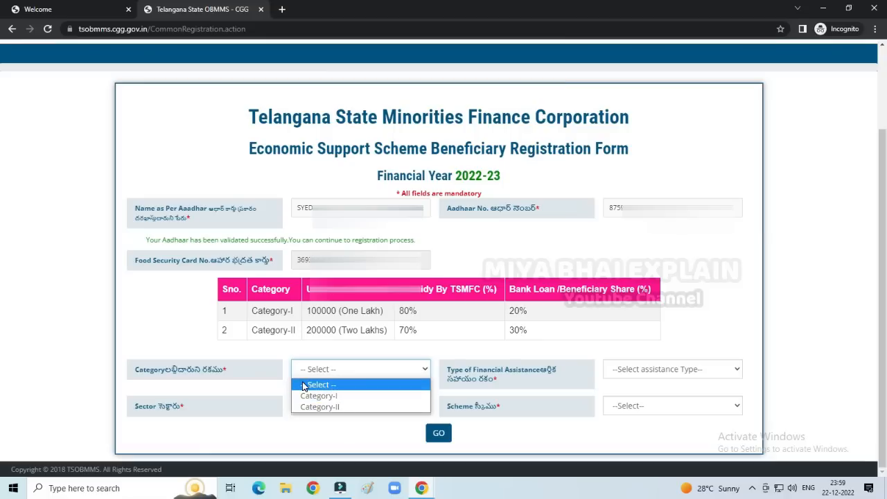
- Set the category to Category-I, assistance to Bank Loan and sector to Business
{"action": "left_click", "coordinate": [327, 395]}
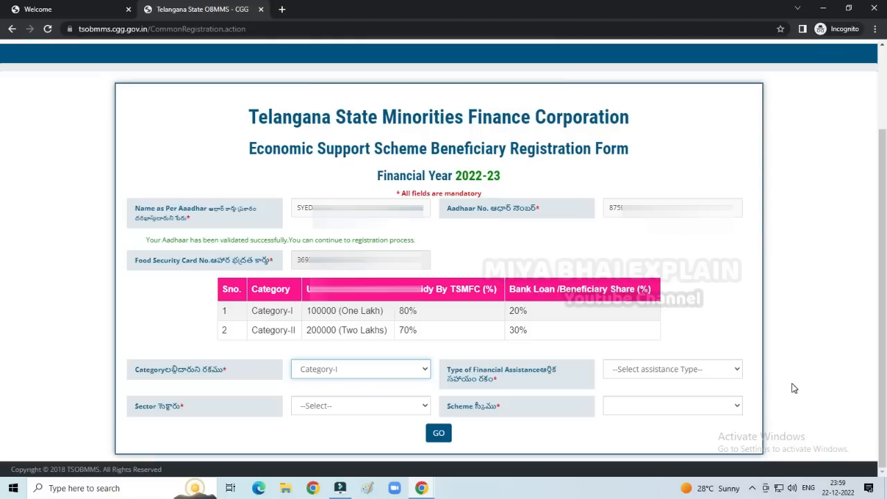
{"action": "left_click", "coordinate": [649, 371]}
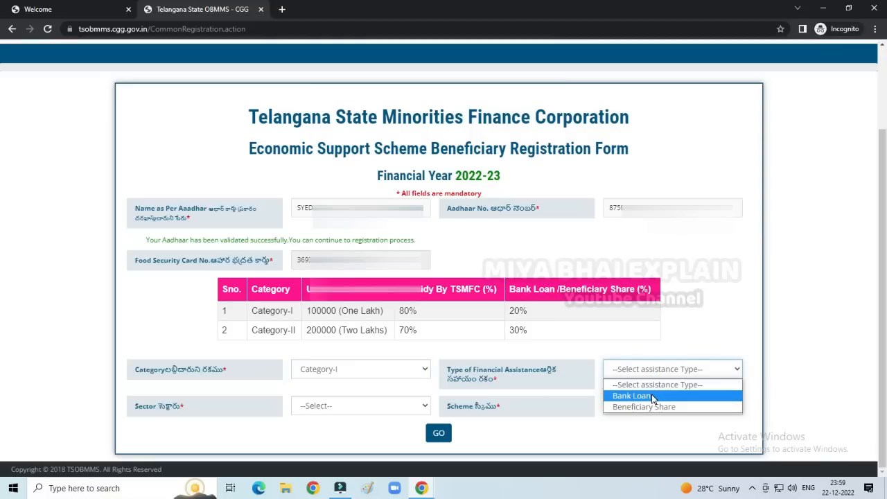
{"action": "left_click", "coordinate": [651, 395]}
{"action": "left_click", "coordinate": [348, 407]}
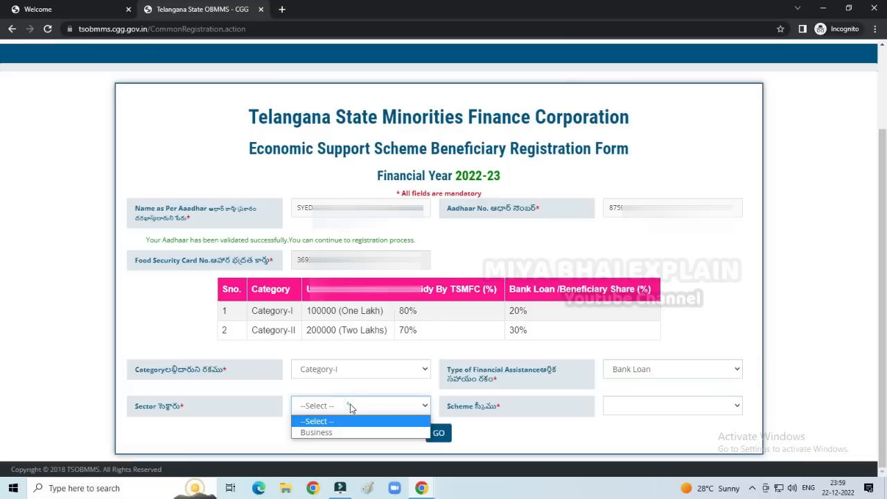
{"action": "left_click", "coordinate": [337, 432]}
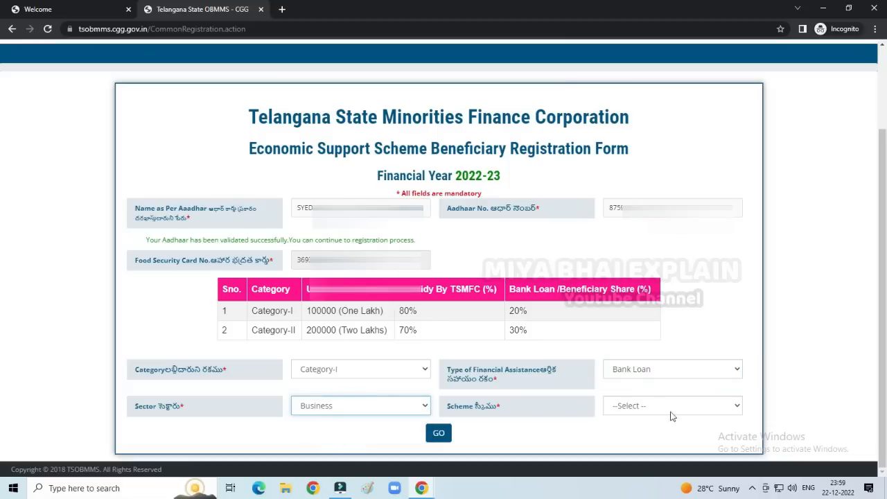
- Choose the 'Xerox Center (DTP, Photocopying etc.)' scheme and continue to Location Details
{"action": "left_click", "coordinate": [659, 407]}
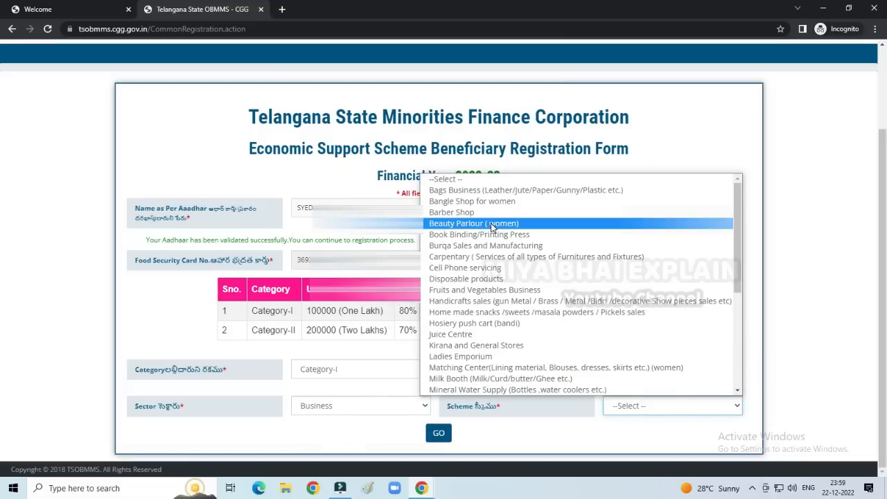
{"action": "scroll", "coordinate": [496, 240], "scroll_direction": "down", "scroll_amount": 3}
{"action": "scroll", "coordinate": [496, 240], "scroll_direction": "down", "scroll_amount": 1}
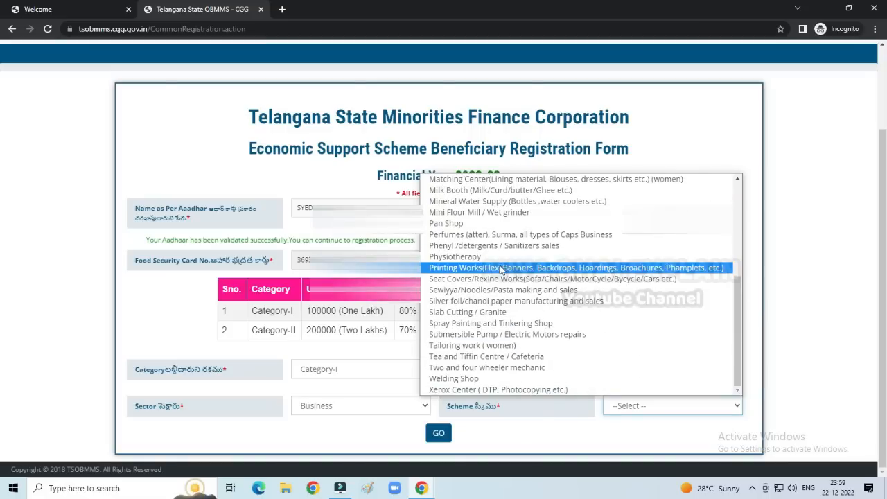
{"action": "scroll", "coordinate": [496, 239], "scroll_direction": "up", "scroll_amount": 5}
{"action": "scroll", "coordinate": [496, 240], "scroll_direction": "down", "scroll_amount": 4}
{"action": "scroll", "coordinate": [496, 240], "scroll_direction": "down", "scroll_amount": 1}
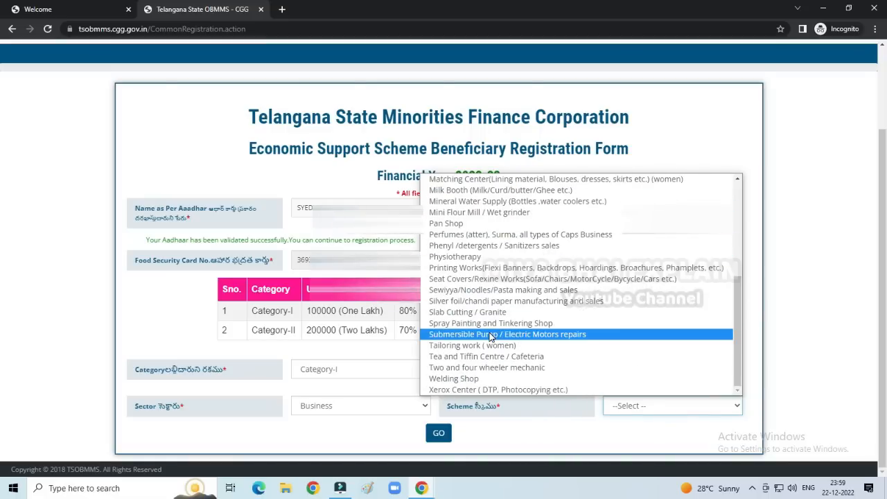
{"action": "scroll", "coordinate": [483, 206], "scroll_direction": "up", "scroll_amount": 6}
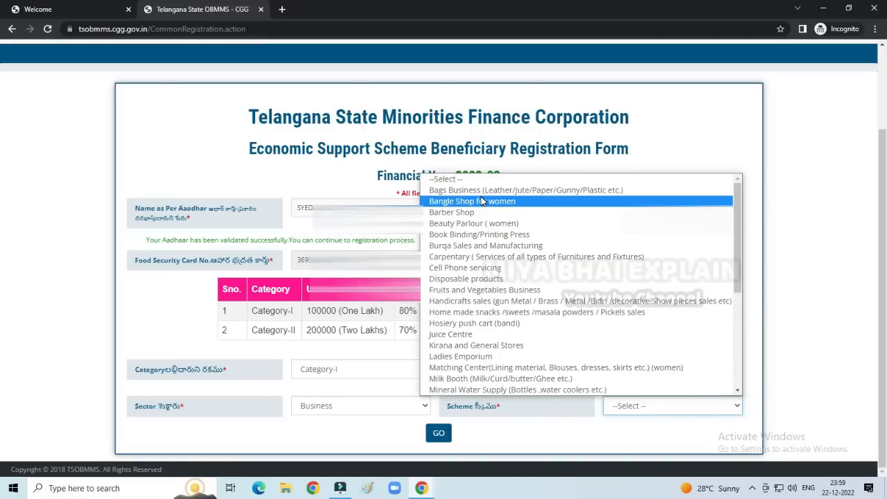
{"action": "scroll", "coordinate": [482, 201], "scroll_direction": "down", "scroll_amount": 6}
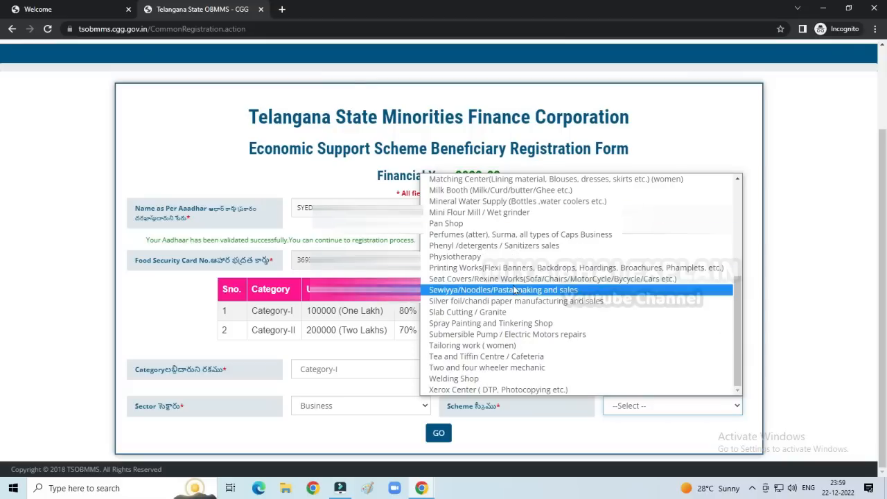
{"action": "left_click", "coordinate": [474, 389]}
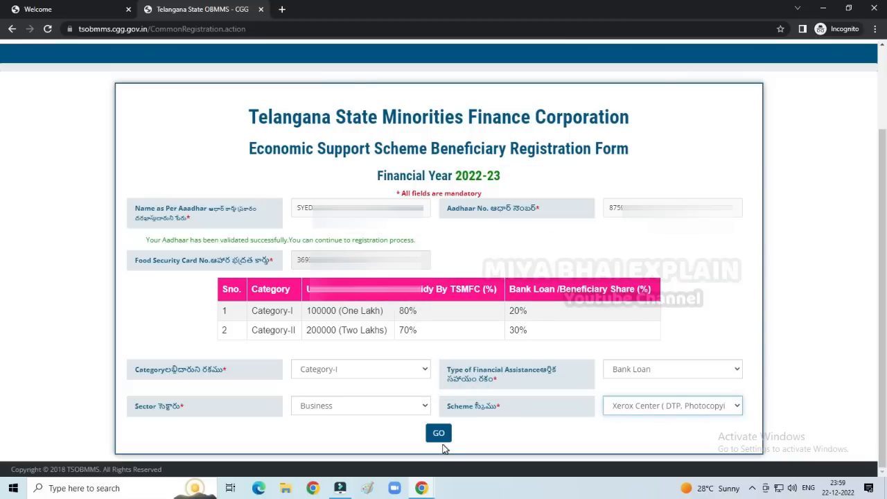
{"action": "left_click", "coordinate": [437, 434]}
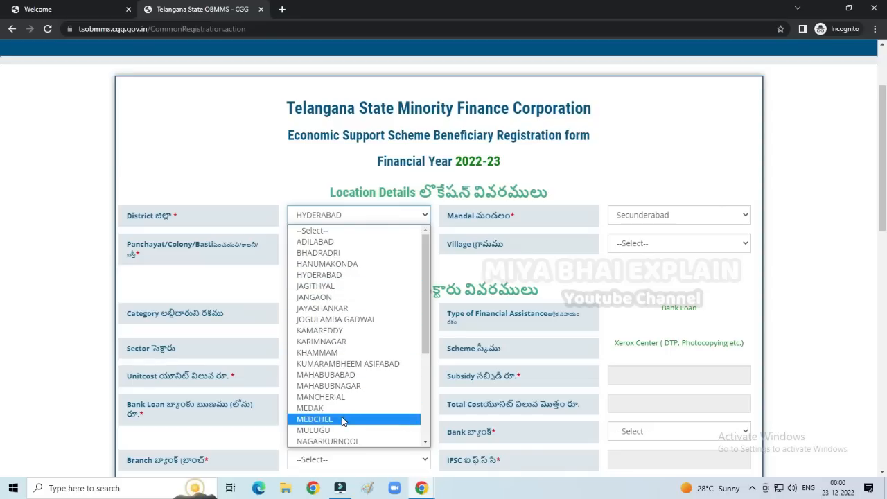
- Set district MEDCHEL, mandal and Panchayat Malkajgiri, and village Old Malkajgiri
{"action": "left_click", "coordinate": [343, 419]}
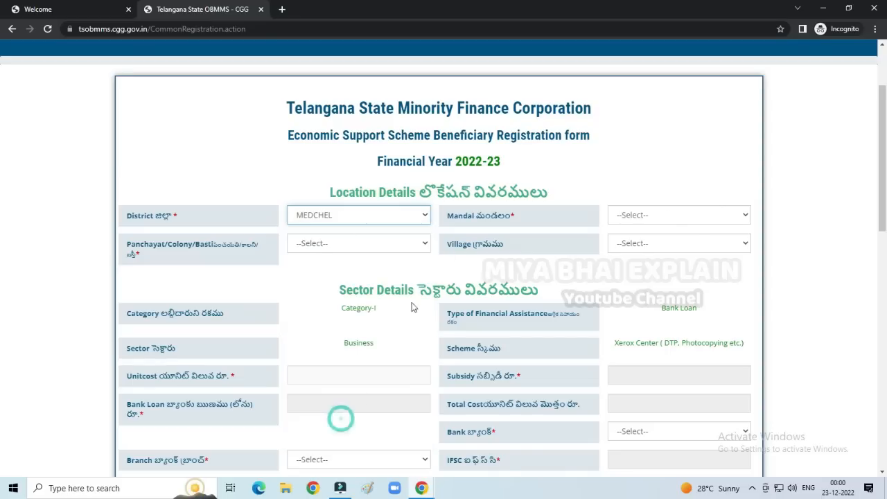
{"action": "left_click", "coordinate": [680, 221]}
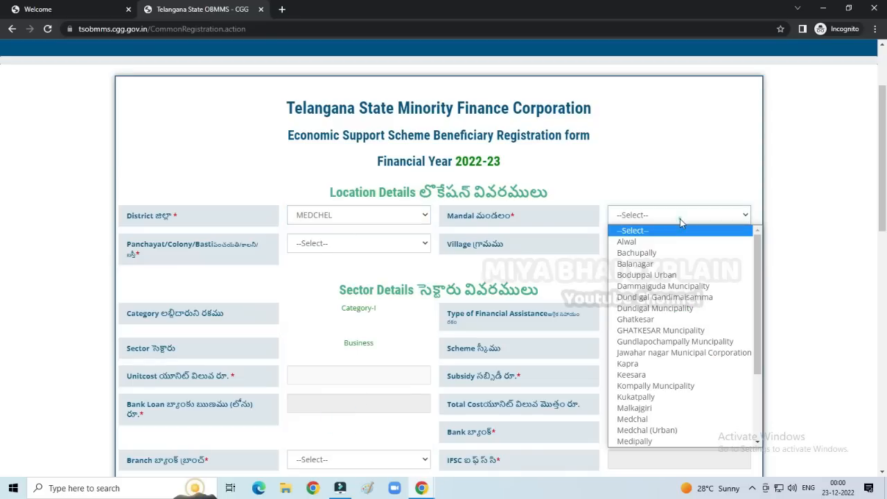
{"action": "left_click", "coordinate": [684, 409]}
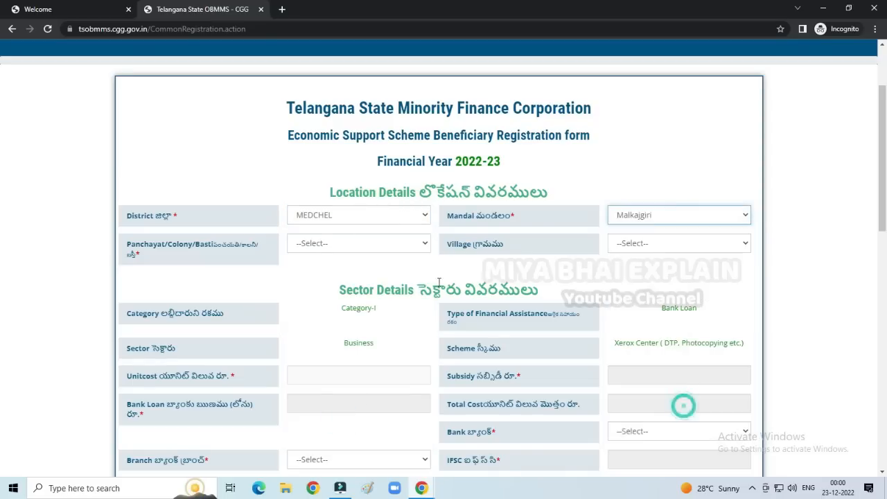
{"action": "left_click", "coordinate": [367, 248]}
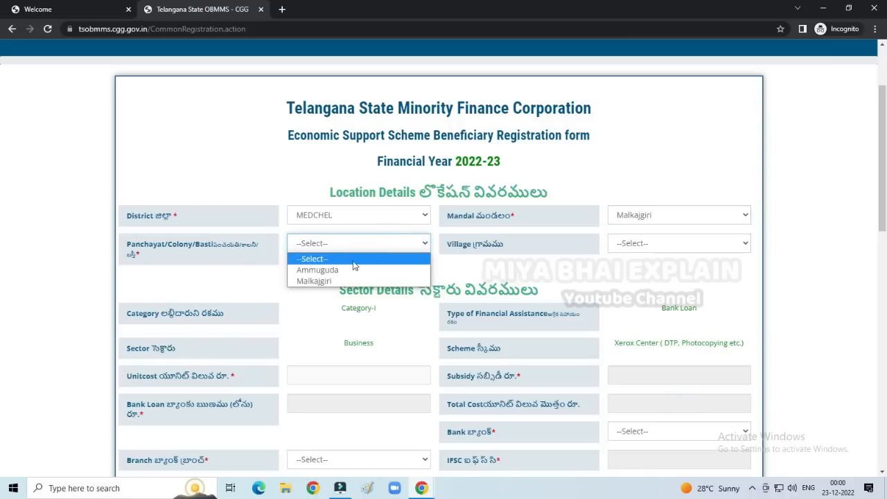
{"action": "left_click", "coordinate": [341, 283]}
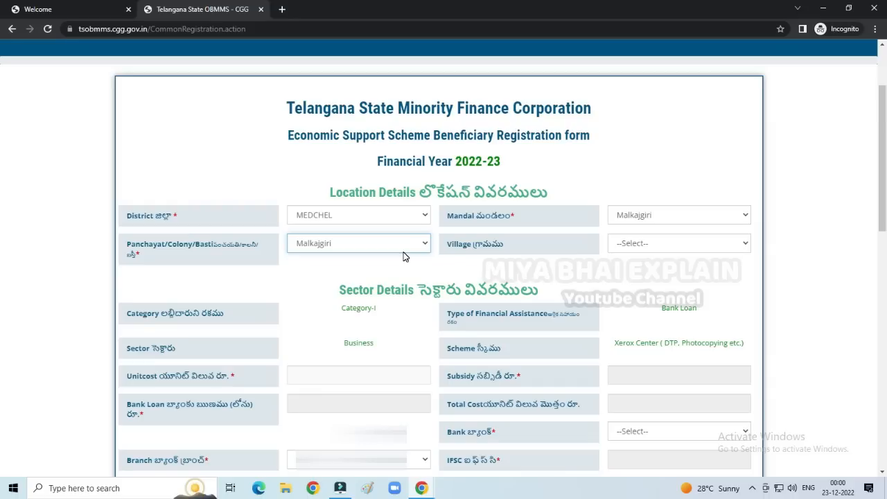
{"action": "left_click", "coordinate": [635, 240]}
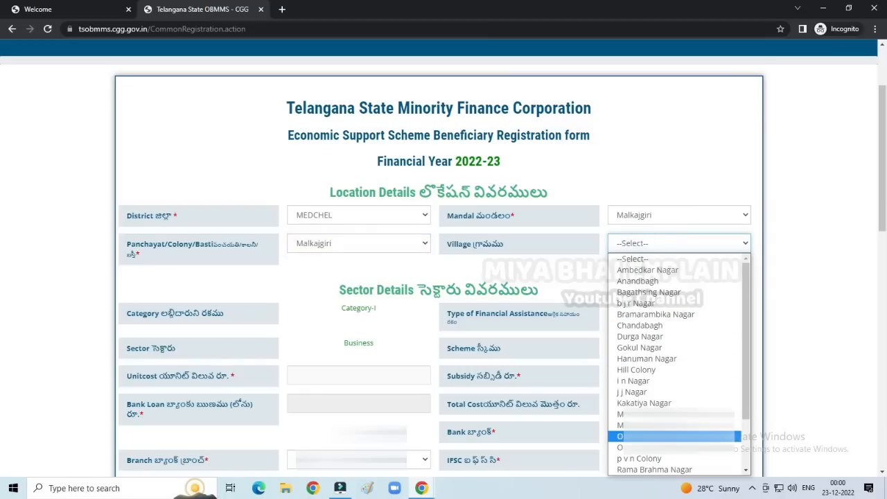
{"action": "left_click", "coordinate": [664, 435]}
{"action": "scroll", "coordinate": [564, 166], "scroll_direction": "down", "scroll_amount": 2}
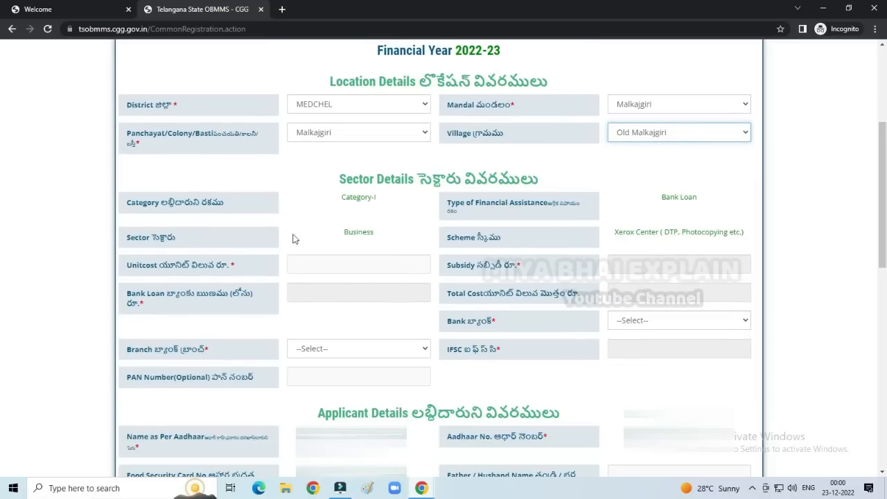
- Enter the unit cost 100000 and review the auto-calculated loan, subsidy and total amounts
{"action": "left_click", "coordinate": [344, 261]}
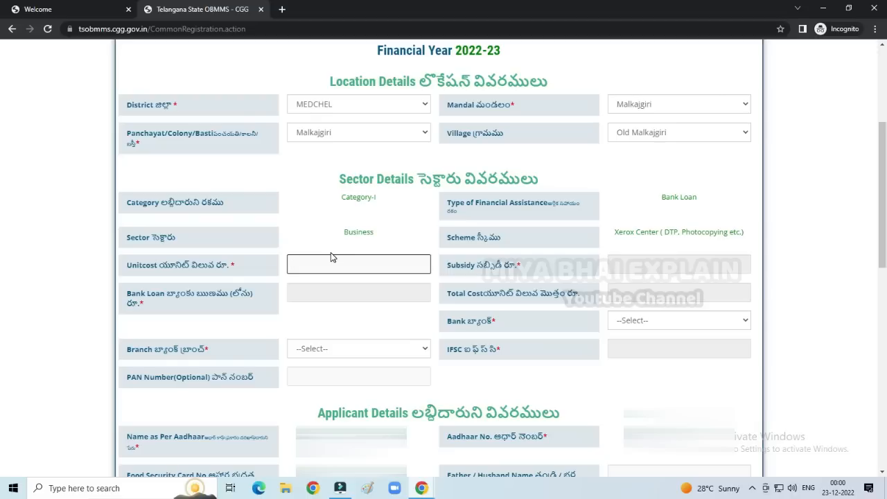
{"action": "type", "text": "100000"}
{"action": "left_click", "coordinate": [389, 322]}
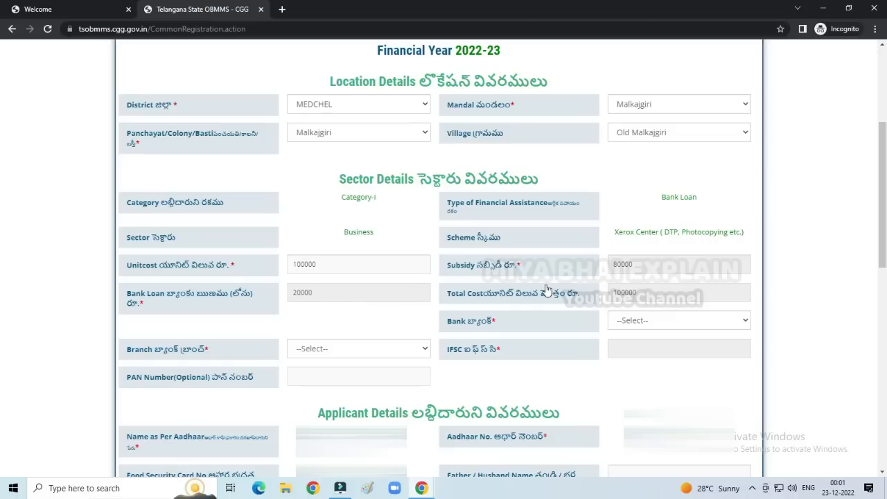
{"action": "left_click", "coordinate": [320, 291]}
{"action": "double_click", "coordinate": [321, 292]}
{"action": "double_click", "coordinate": [657, 265]}
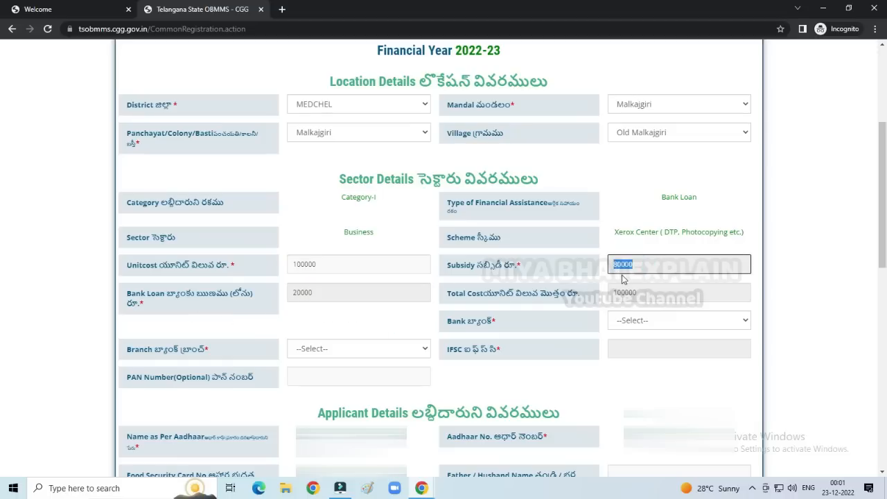
{"action": "double_click", "coordinate": [642, 296]}
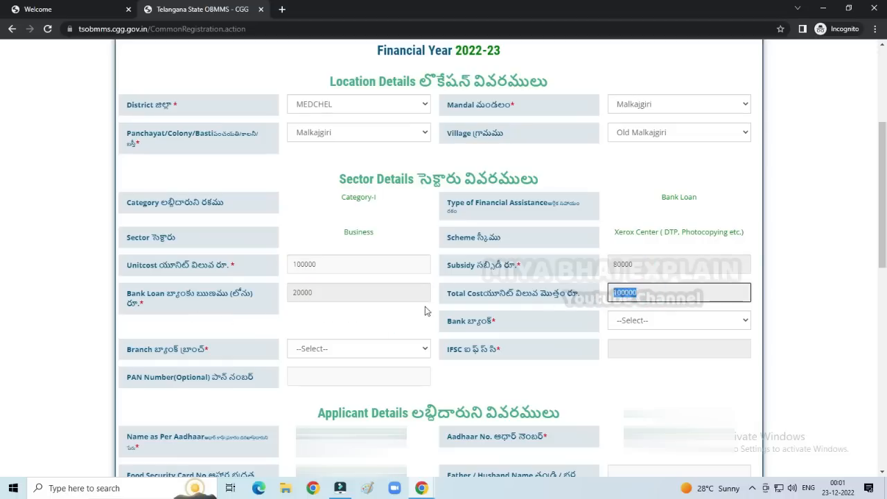
{"action": "left_click", "coordinate": [347, 299]}
{"action": "left_click", "coordinate": [348, 354]}
{"action": "left_click", "coordinate": [347, 354]}
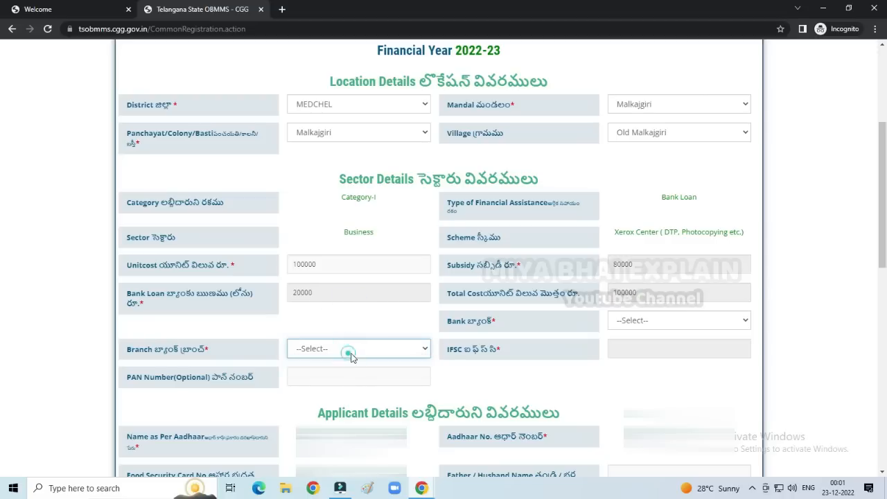
- Choose STATE BANK OF INDIA, ANANDBAGH branch, auto-filling IFSC SBIN0010097
{"action": "left_click", "coordinate": [643, 323]}
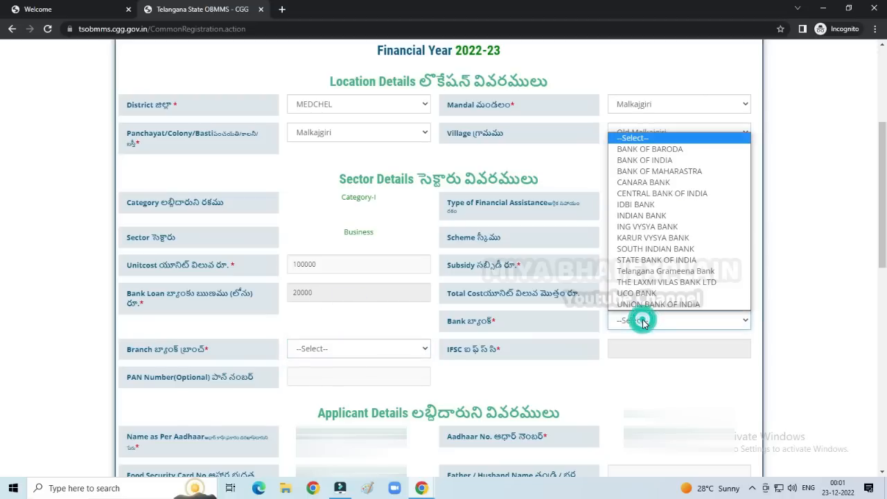
{"action": "left_click", "coordinate": [667, 262]}
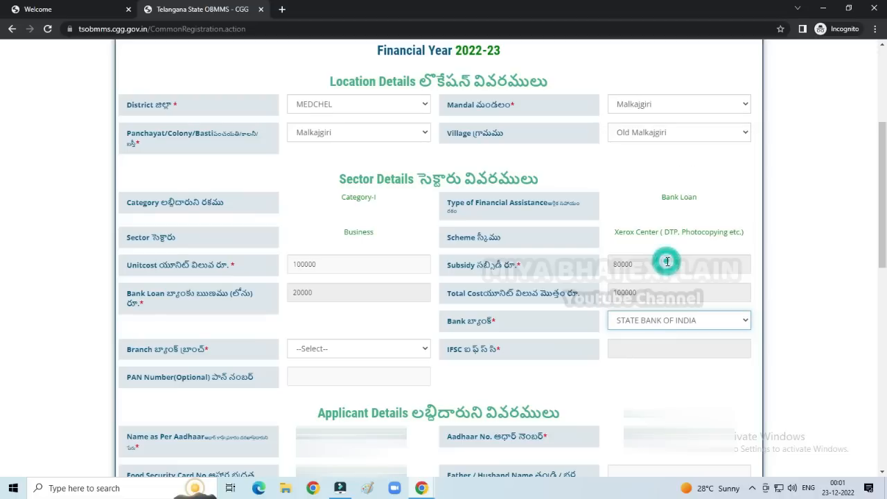
{"action": "left_click", "coordinate": [357, 352]}
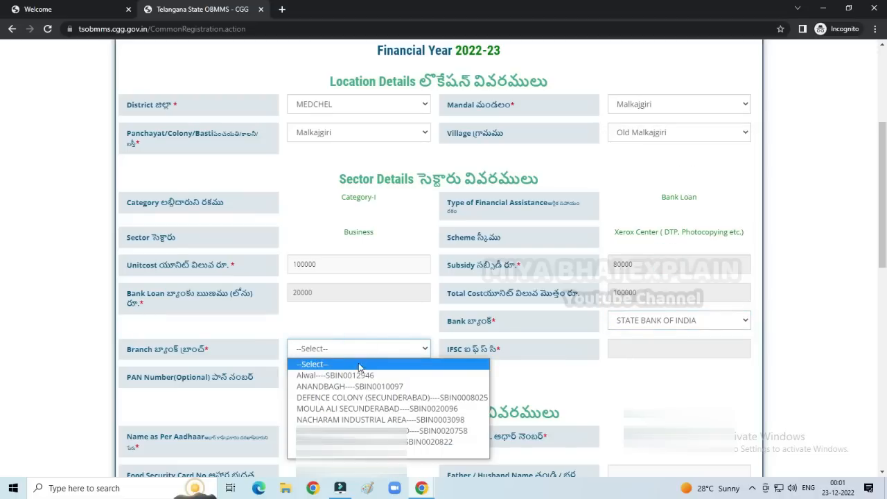
{"action": "left_click", "coordinate": [352, 386]}
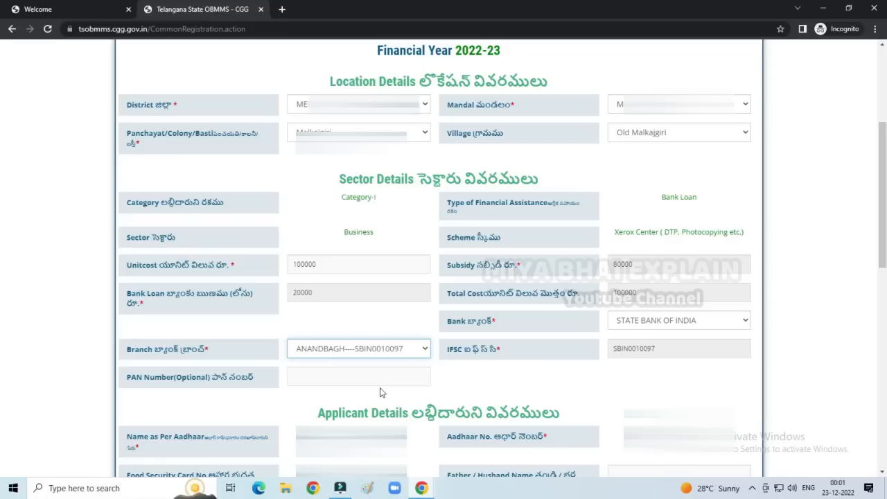
- Enter the father/husband name and mark the applicant as not handicapped, male and urban
{"action": "scroll", "coordinate": [379, 393], "scroll_direction": "down", "scroll_amount": 5}
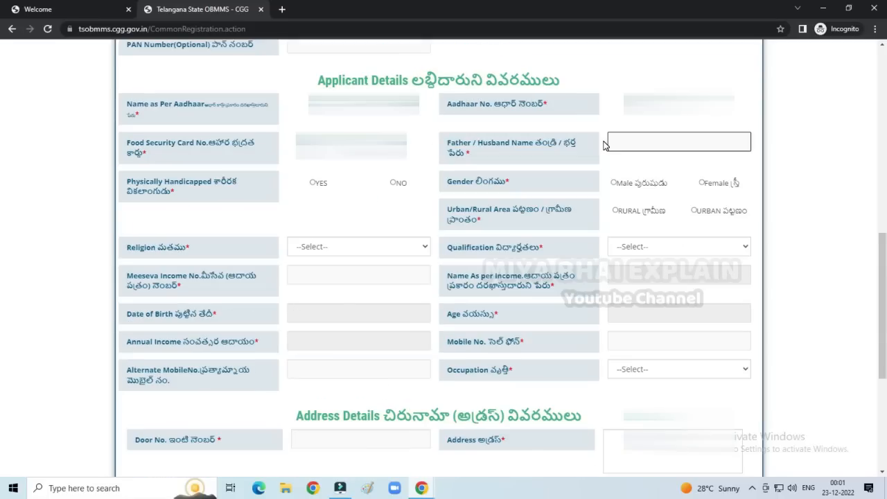
{"action": "left_click", "coordinate": [642, 142]}
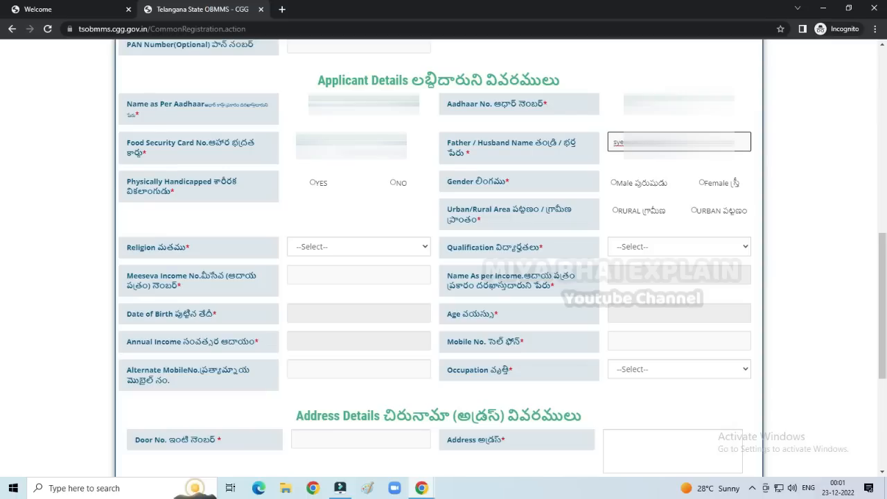
{"action": "left_click", "coordinate": [339, 210]}
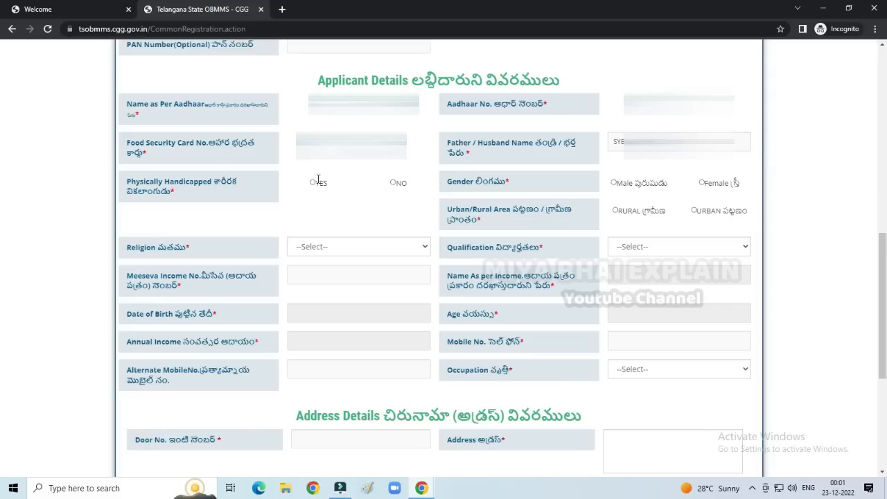
{"action": "left_click", "coordinate": [393, 183]}
{"action": "left_click", "coordinate": [614, 183]}
{"action": "left_click", "coordinate": [694, 210]}
- Set the applicant's religion to muslim
{"action": "left_click", "coordinate": [326, 249]}
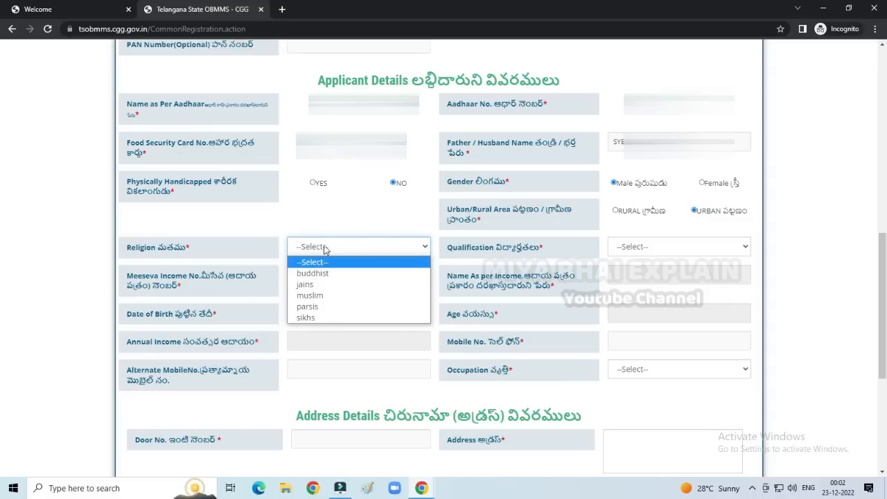
{"action": "left_click", "coordinate": [330, 216]}
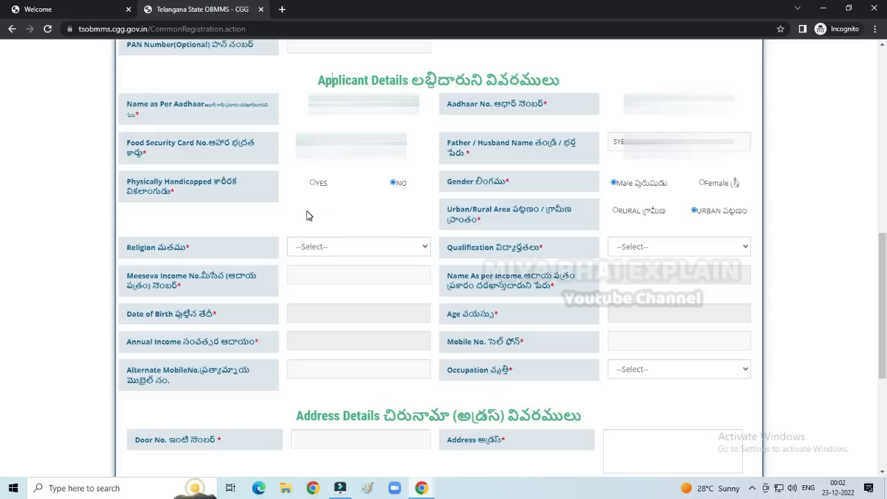
{"action": "left_click", "coordinate": [348, 249]}
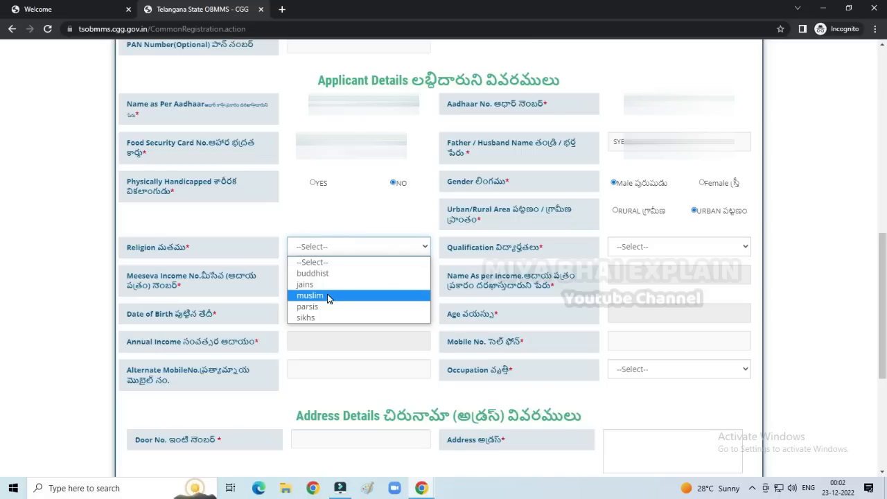
{"action": "left_click", "coordinate": [328, 296]}
{"action": "left_click", "coordinate": [342, 250]}
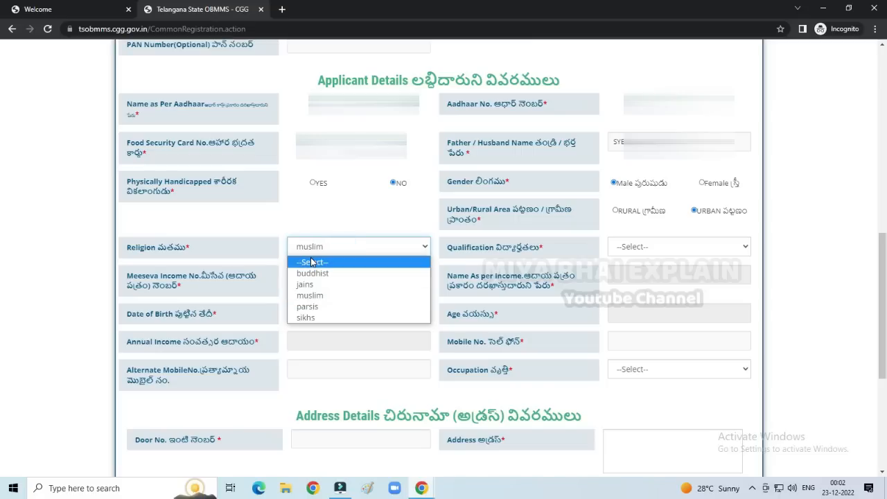
{"action": "left_click", "coordinate": [332, 296]}
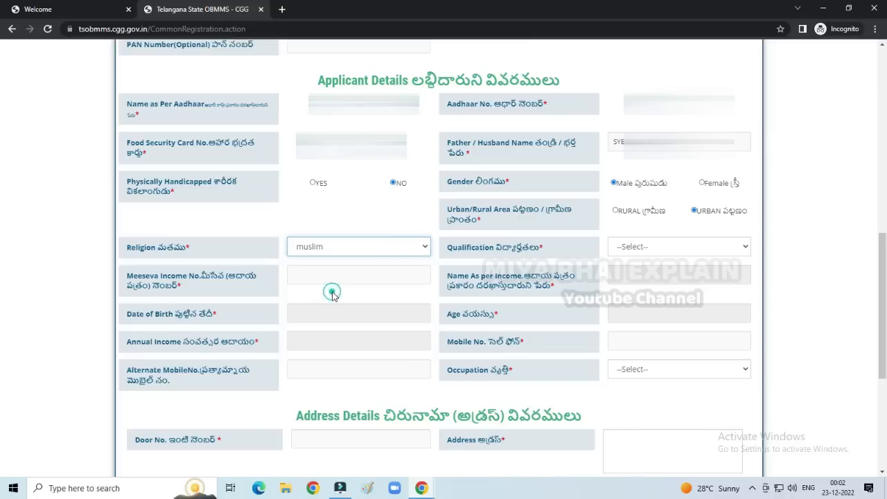
{"action": "left_click", "coordinate": [648, 247]}
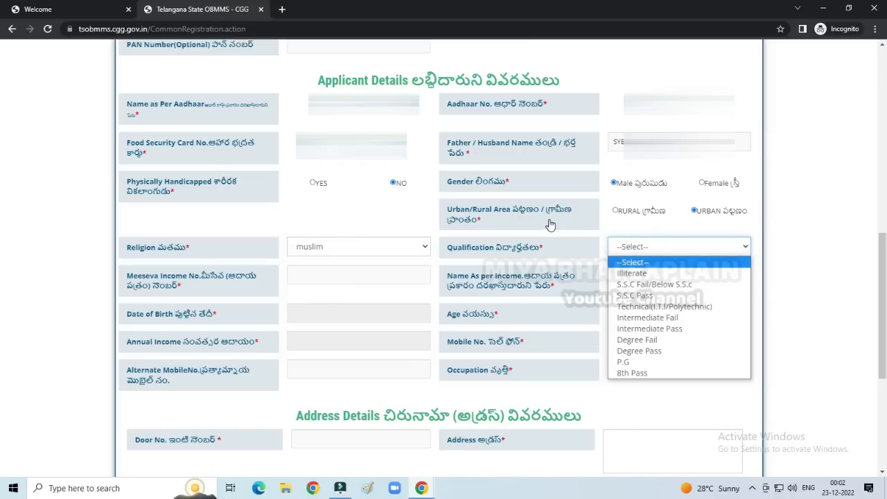
{"action": "left_click", "coordinate": [644, 363]}
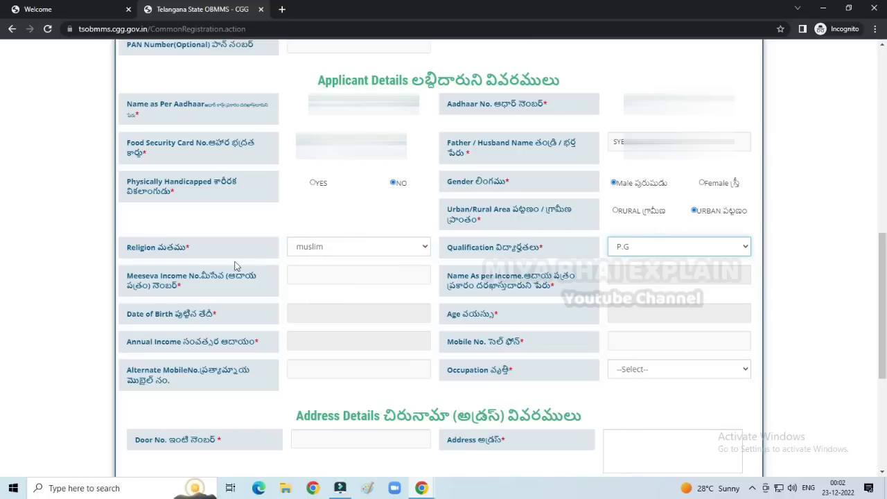
{"action": "left_click", "coordinate": [337, 275]}
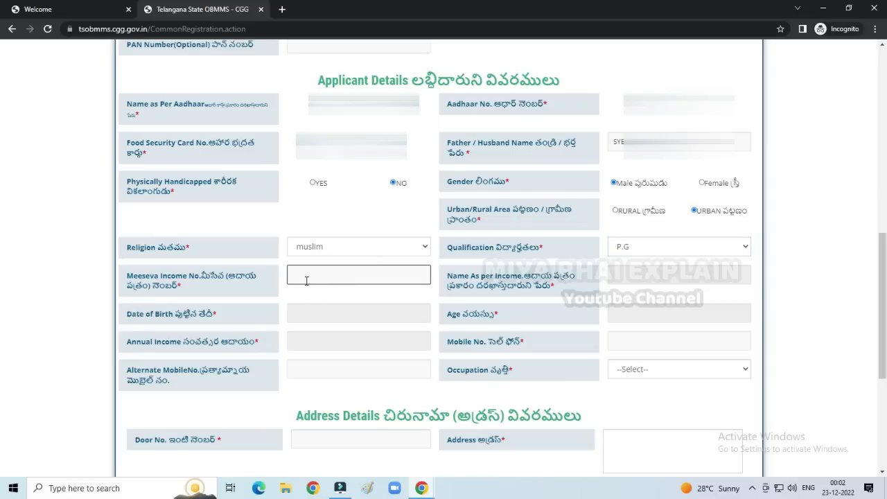
{"action": "left_click", "coordinate": [307, 275]}
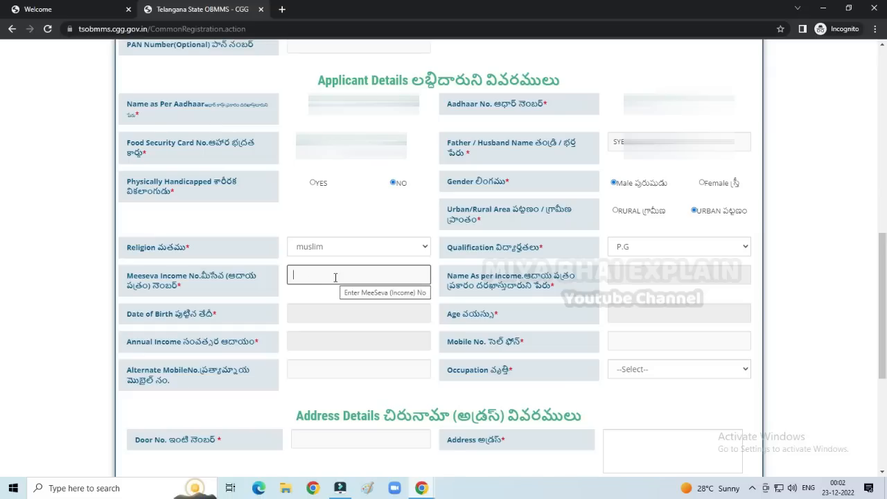
{"action": "left_click", "coordinate": [296, 276]}
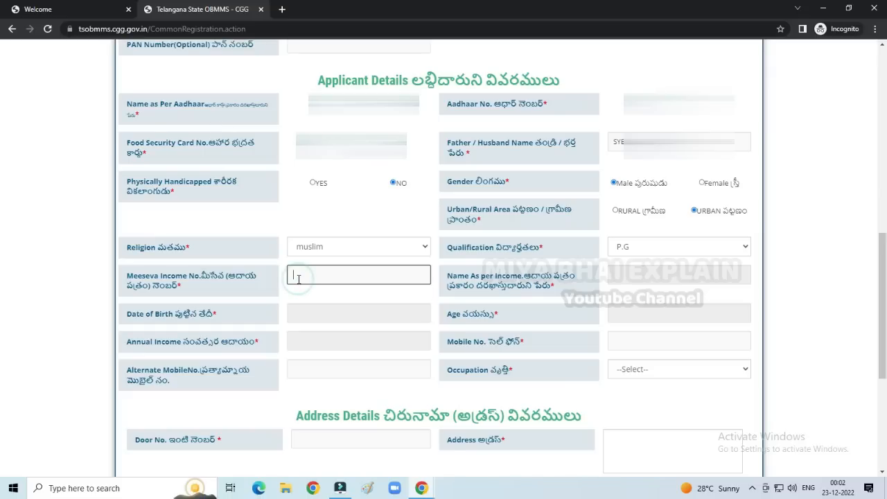
{"action": "left_click", "coordinate": [631, 273]}
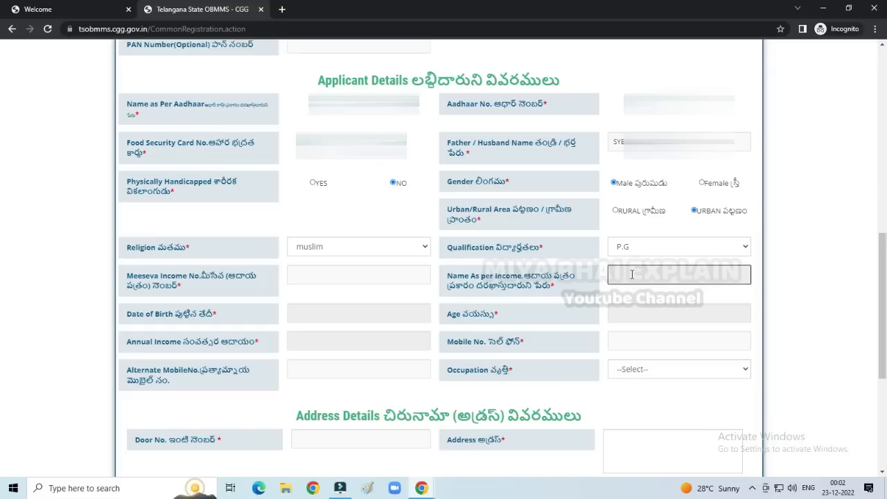
{"action": "left_click", "coordinate": [309, 313]}
{"action": "left_click", "coordinate": [288, 315]}
{"action": "left_click", "coordinate": [319, 311]}
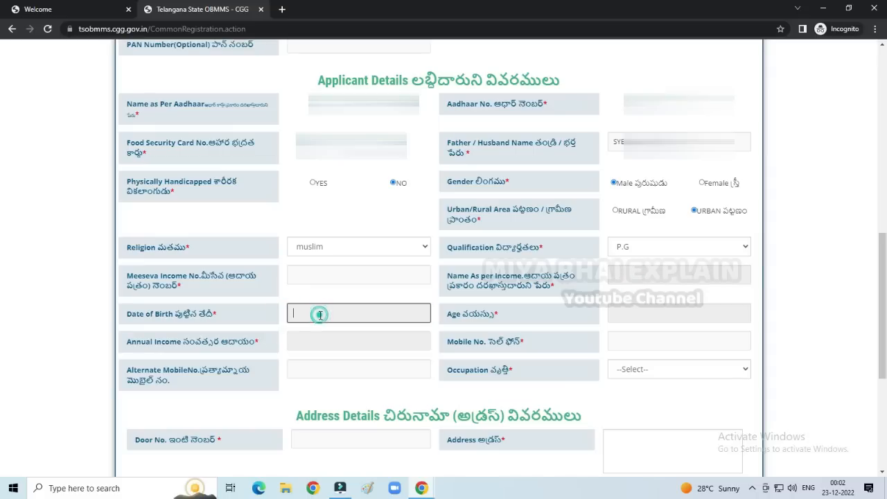
{"action": "left_click", "coordinate": [296, 275]}
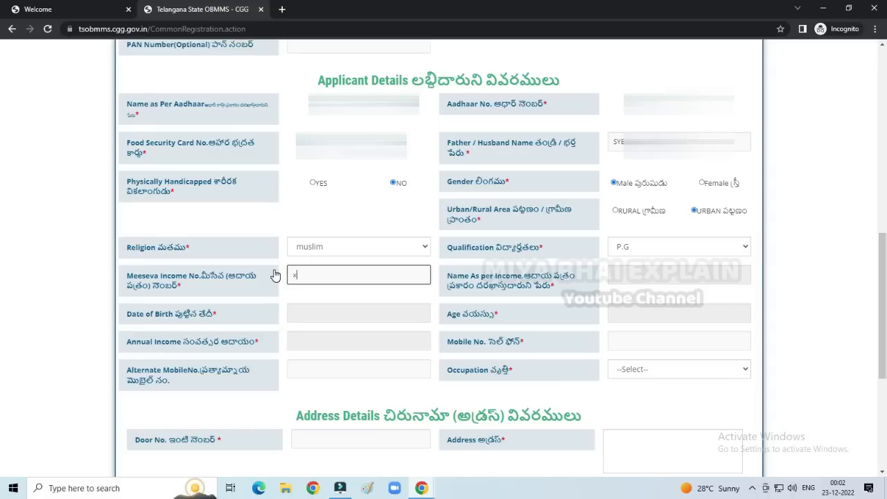
{"action": "left_click", "coordinate": [539, 91]}
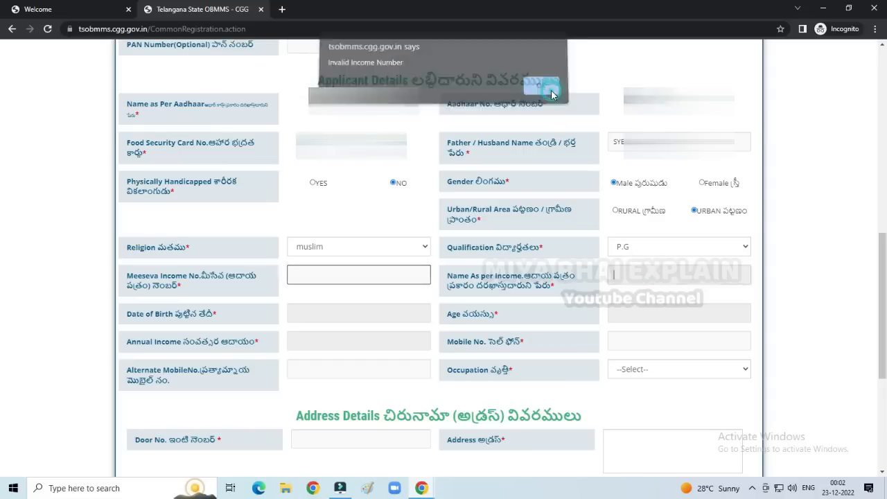
{"action": "left_click", "coordinate": [322, 274]}
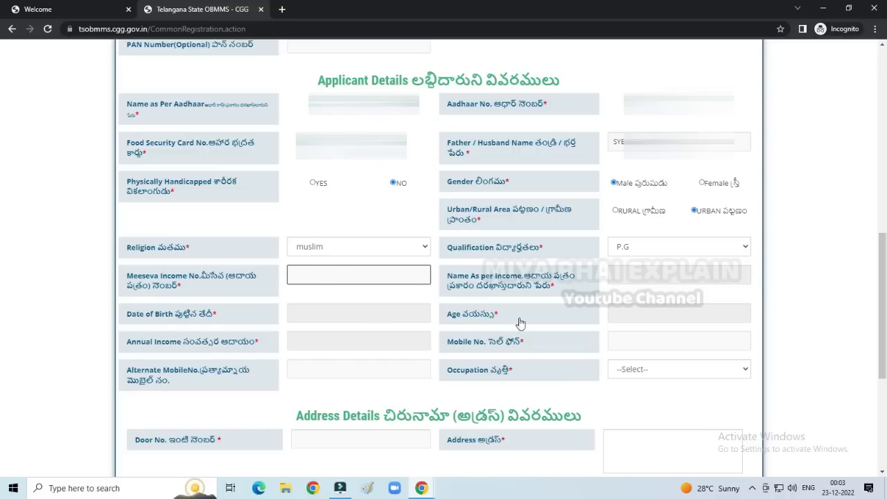
{"action": "left_click", "coordinate": [632, 277]}
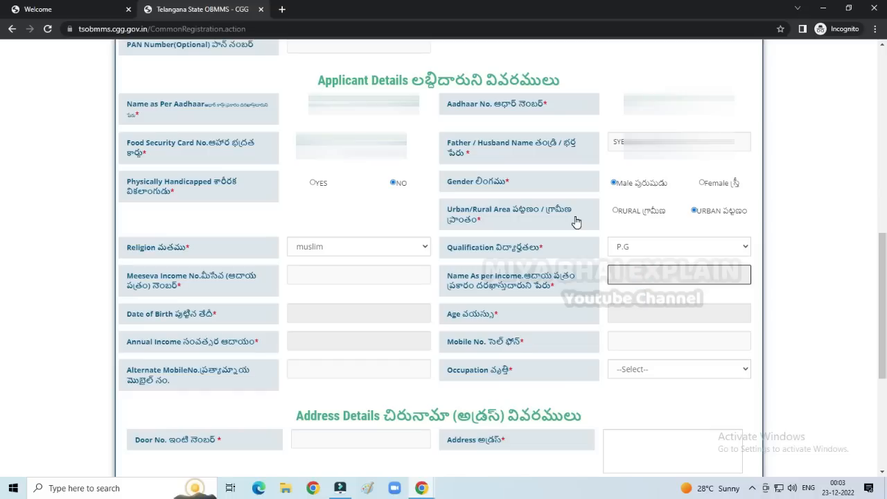
{"action": "left_click", "coordinate": [315, 307]}
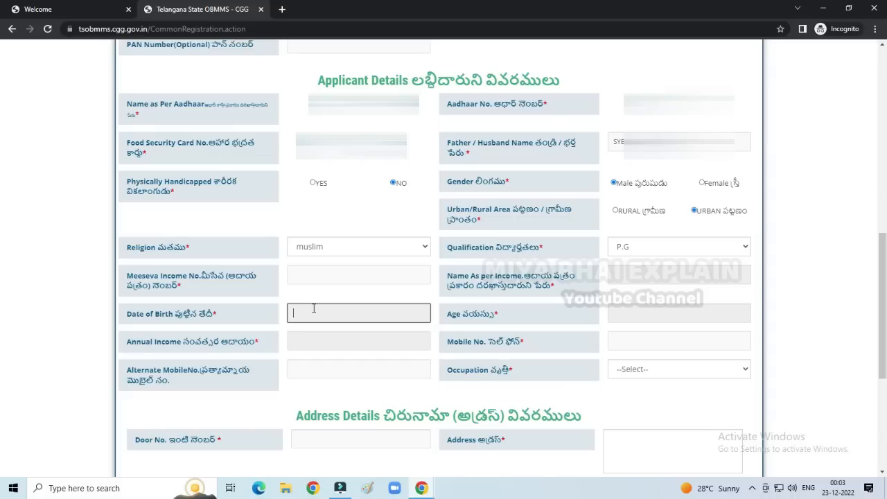
- Step past the age, income and mobile number fields and choose Others as occupation
{"action": "left_click", "coordinate": [651, 310]}
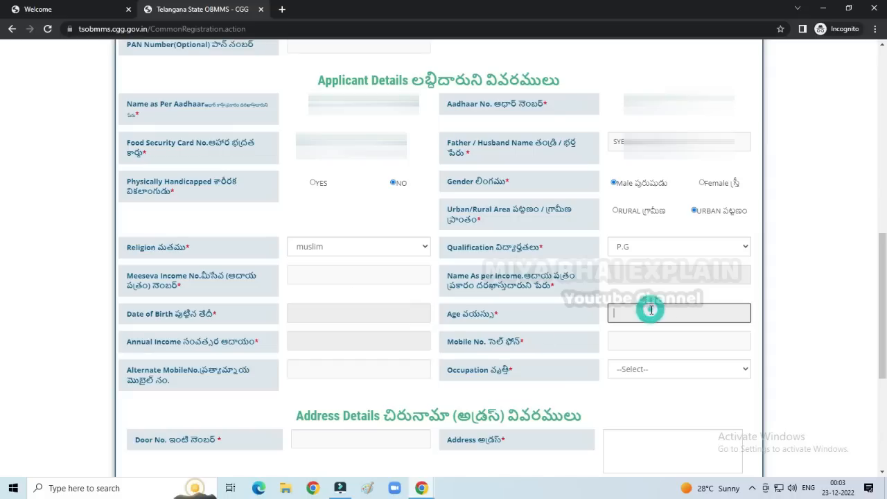
{"action": "left_click", "coordinate": [302, 341]}
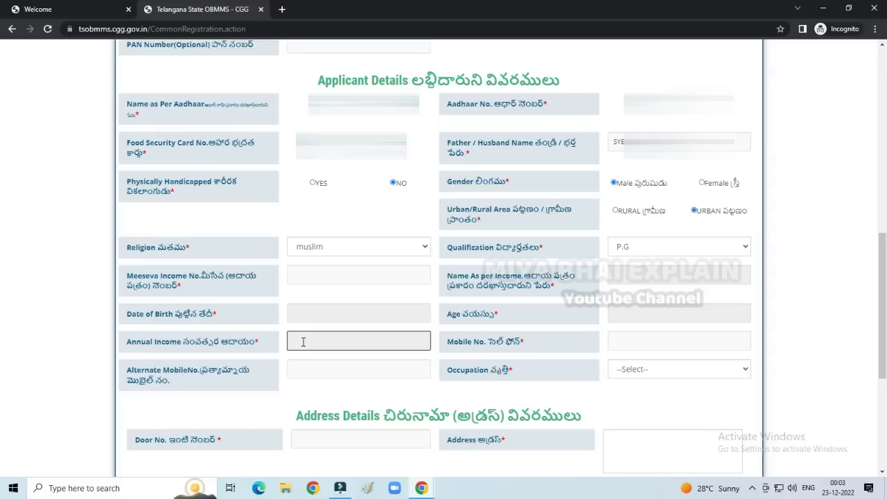
{"action": "left_click", "coordinate": [622, 342]}
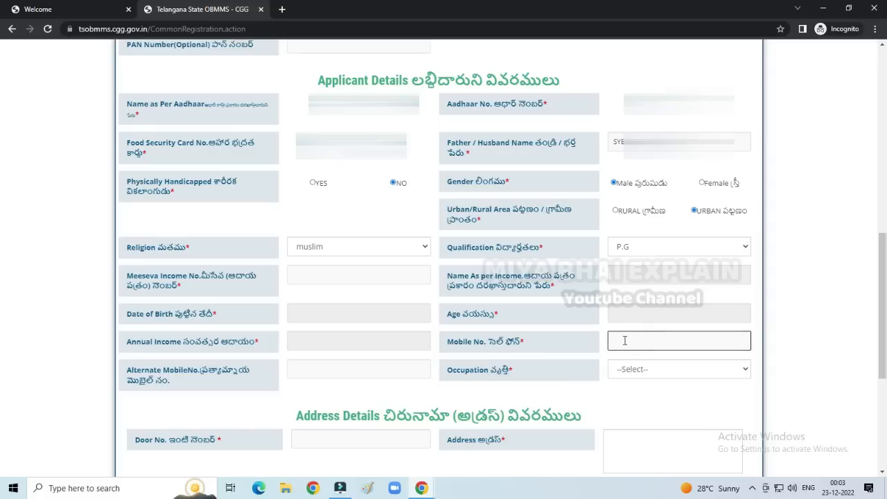
{"action": "left_click", "coordinate": [351, 372]}
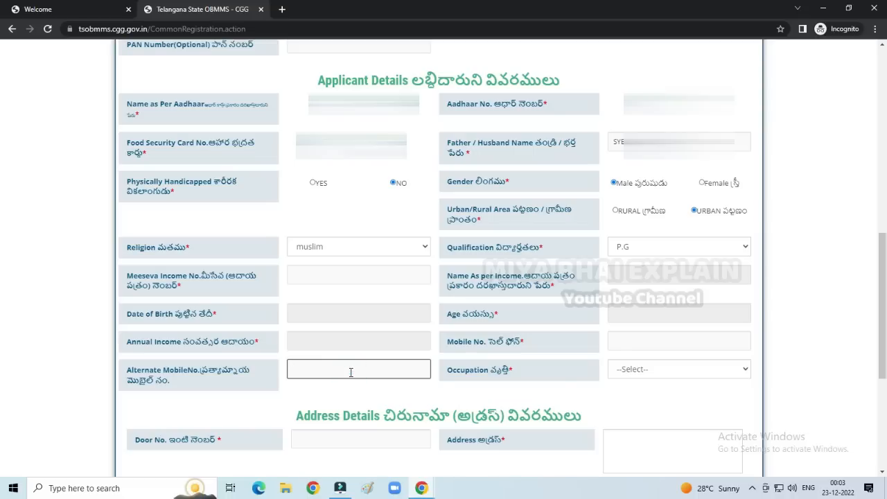
{"action": "left_click", "coordinate": [626, 371]}
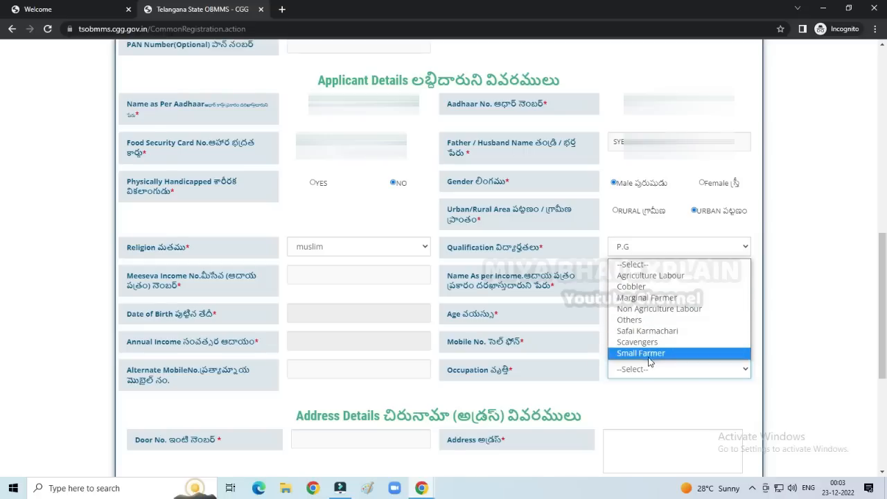
{"action": "left_click", "coordinate": [645, 321]}
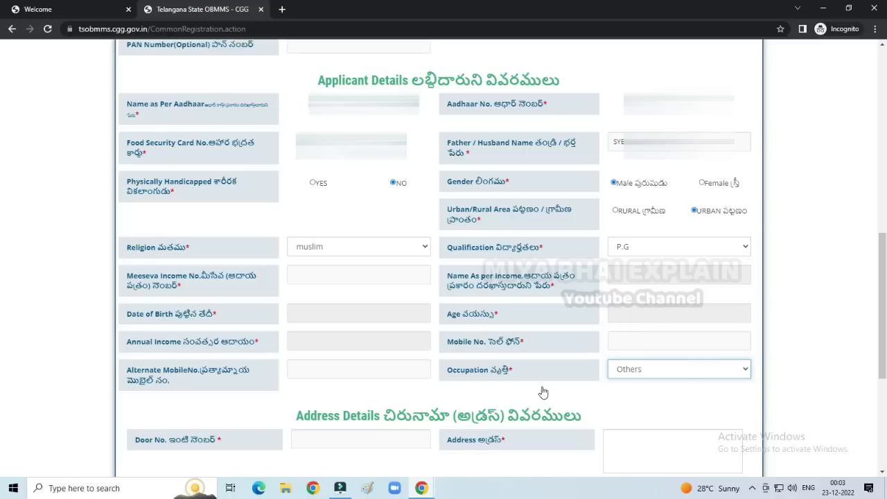
{"action": "scroll", "coordinate": [451, 375], "scroll_direction": "down", "scroll_amount": 1}
{"action": "scroll", "coordinate": [446, 363], "scroll_direction": "down", "scroll_amount": 1}
- Enter door number 1 under Address Details and scroll down to the Uploads section
{"action": "left_click", "coordinate": [337, 329]}
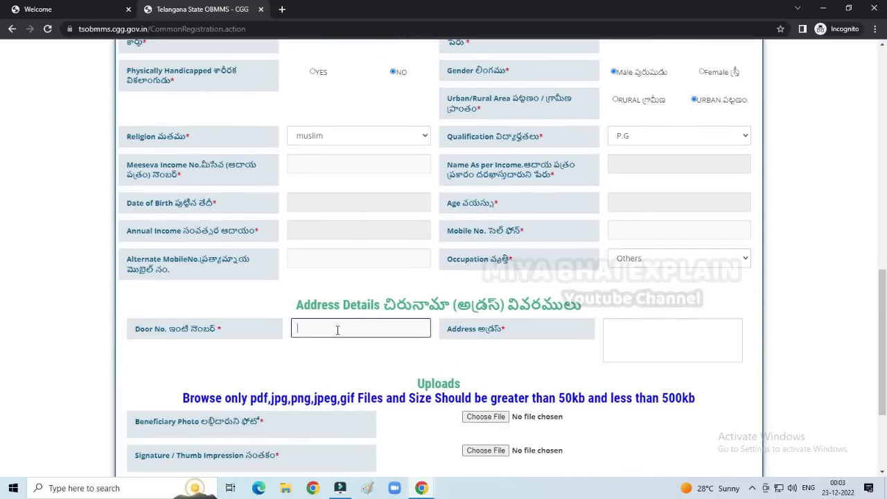
{"action": "type", "text": "1"}
{"action": "left_click", "coordinate": [624, 333]}
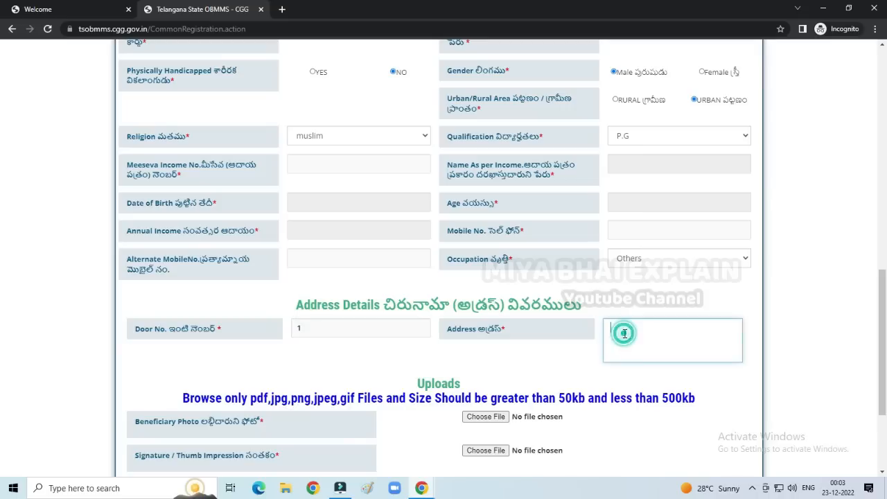
{"action": "left_click_drag", "start_coordinate": [348, 335], "coordinate": [282, 326]}
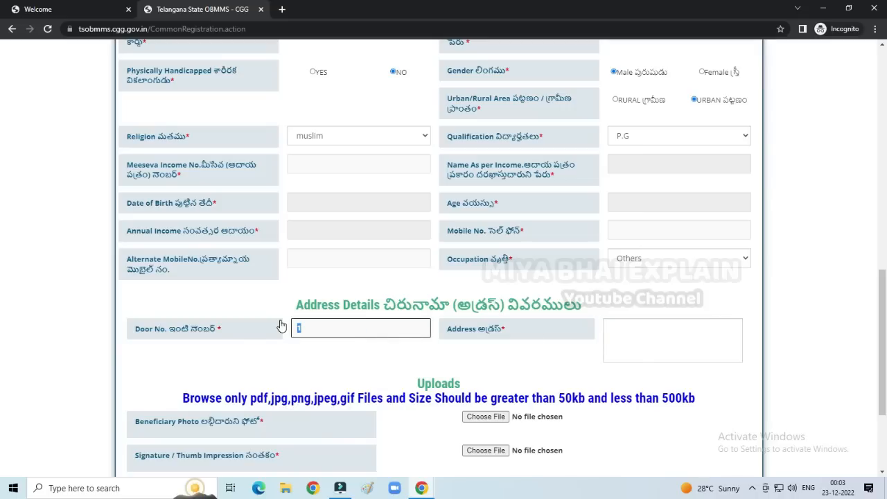
{"action": "left_click", "coordinate": [629, 340]}
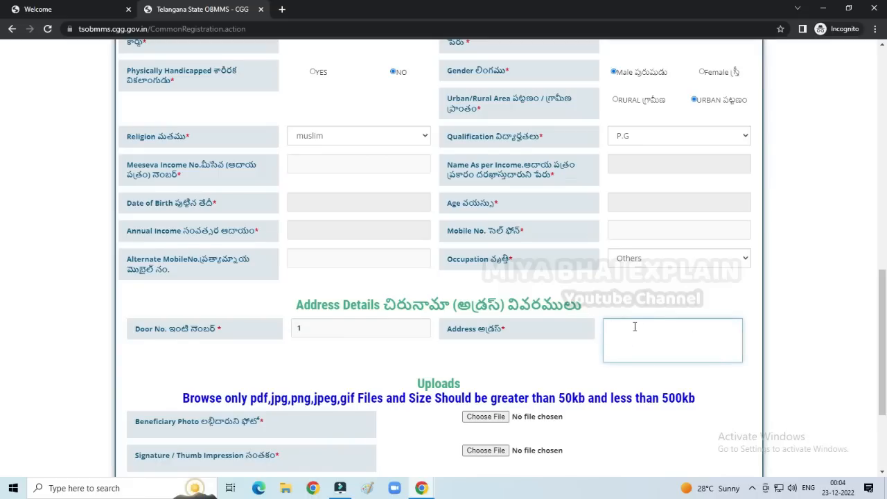
{"action": "scroll", "coordinate": [634, 326], "scroll_direction": "down", "scroll_amount": 1}
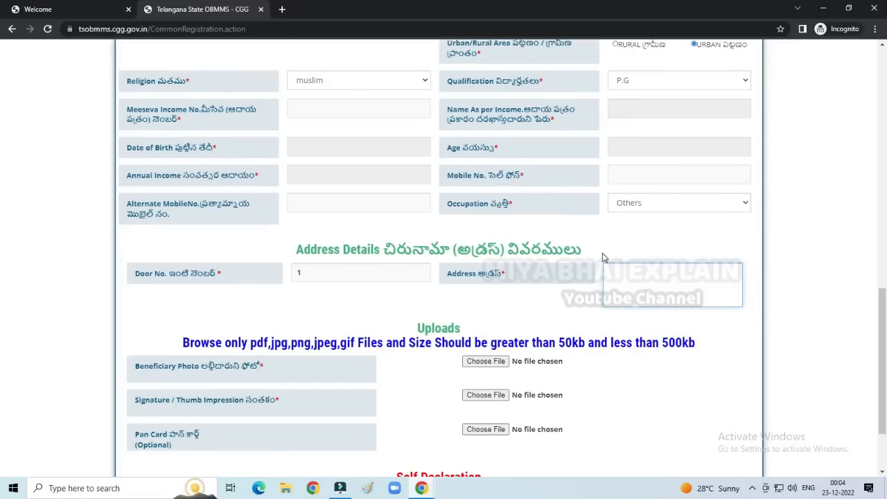
{"action": "scroll", "coordinate": [602, 257], "scroll_direction": "down", "scroll_amount": 2}
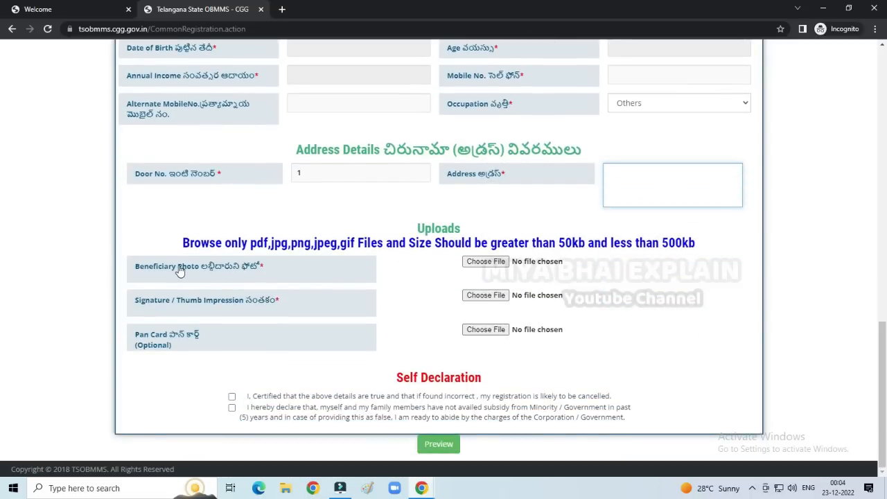
{"action": "left_click", "coordinate": [433, 246]}
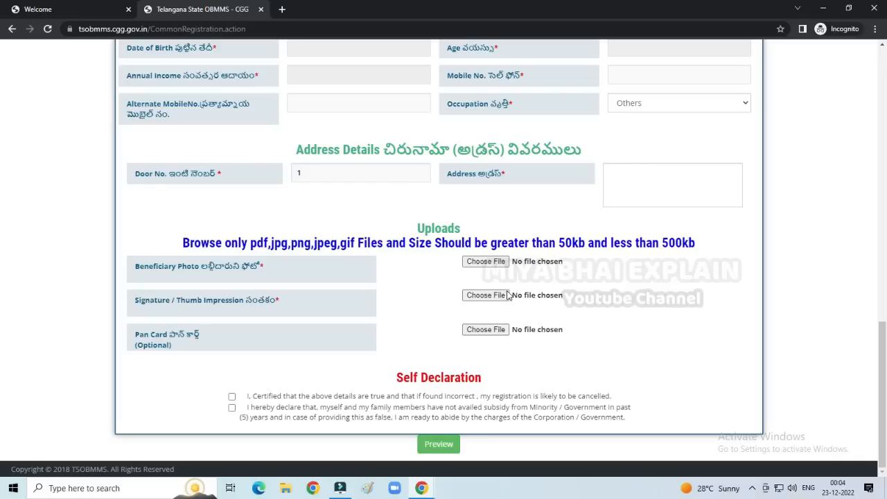
{"action": "left_click", "coordinate": [550, 303]}
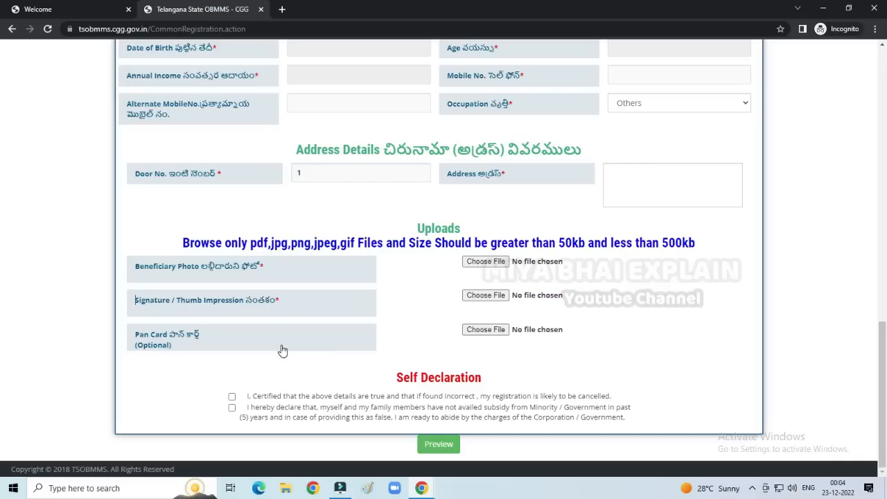